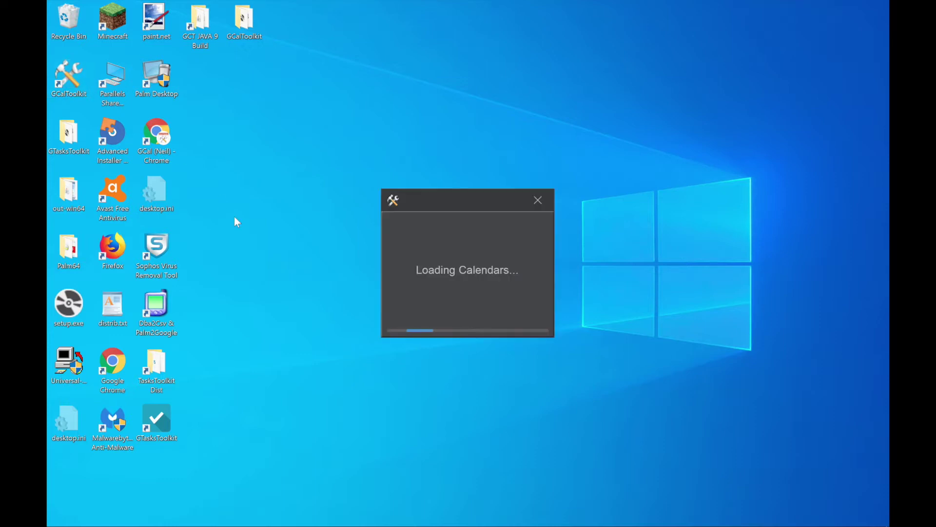
Load the calendar's events and enlarge the window to show more rows of the event list.
left_click(329, 287)
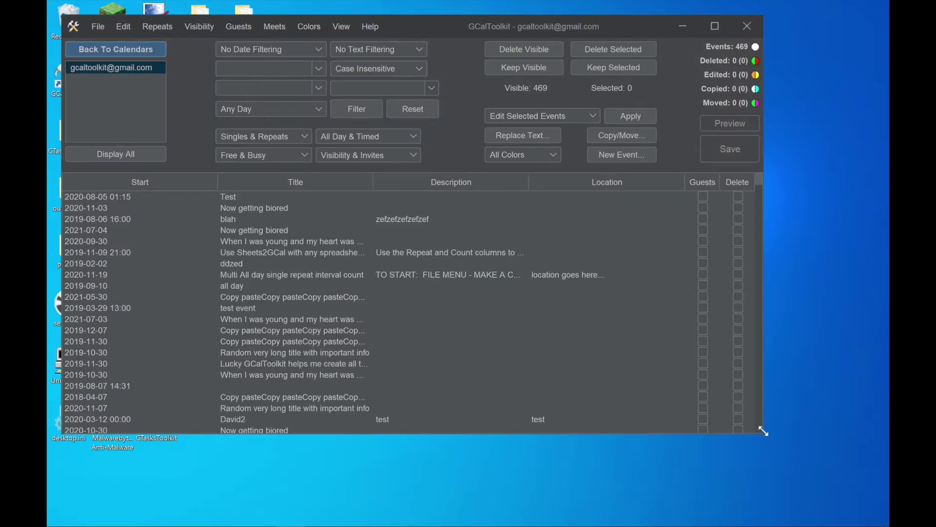
left_click_drag(762, 430, 768, 467)
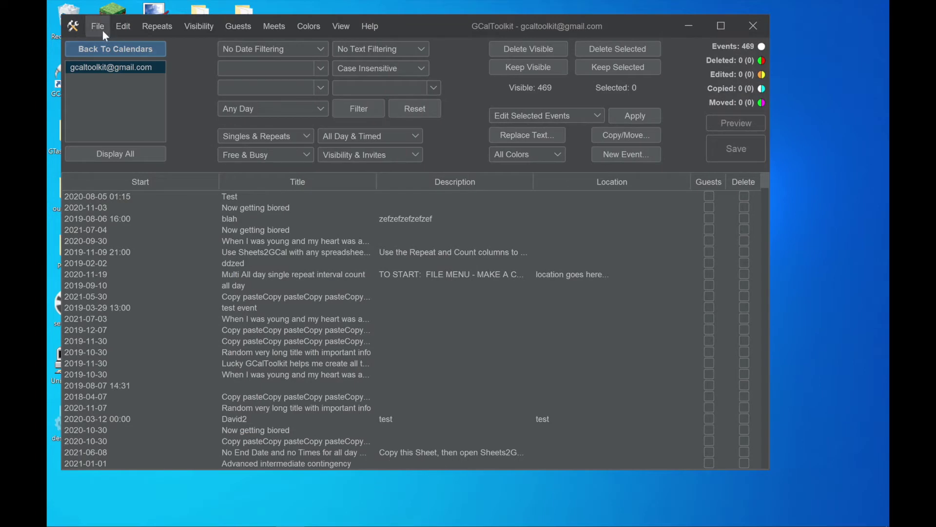
Hide the Guests and Delete columns in the event table.
right_click(218, 181)
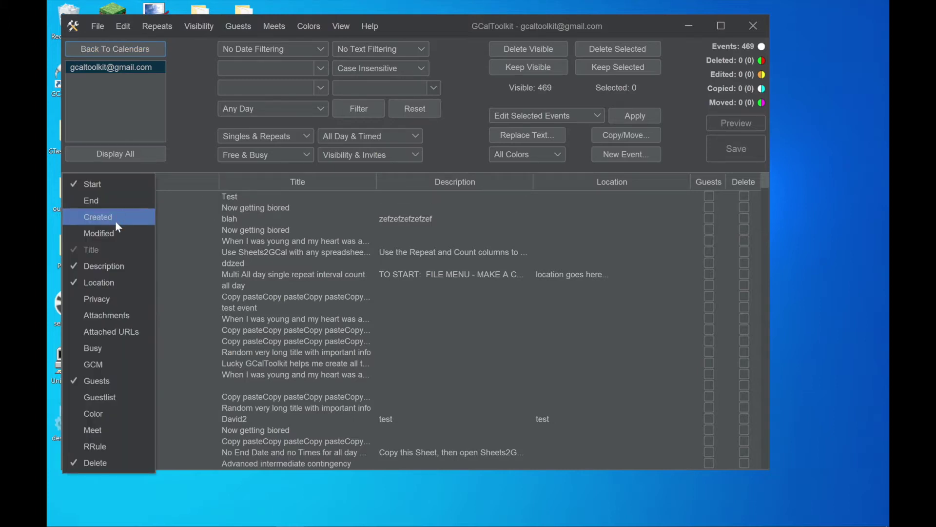
left_click(105, 380)
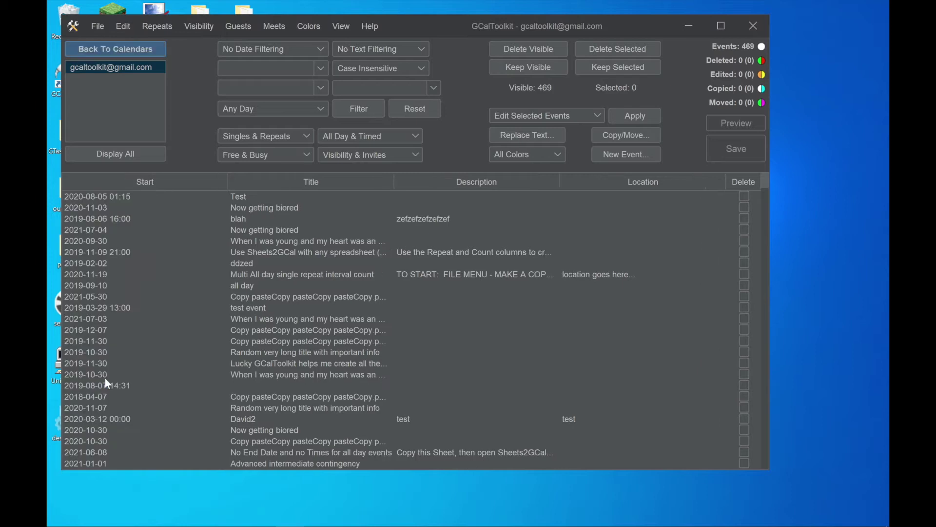
right_click(105, 378)
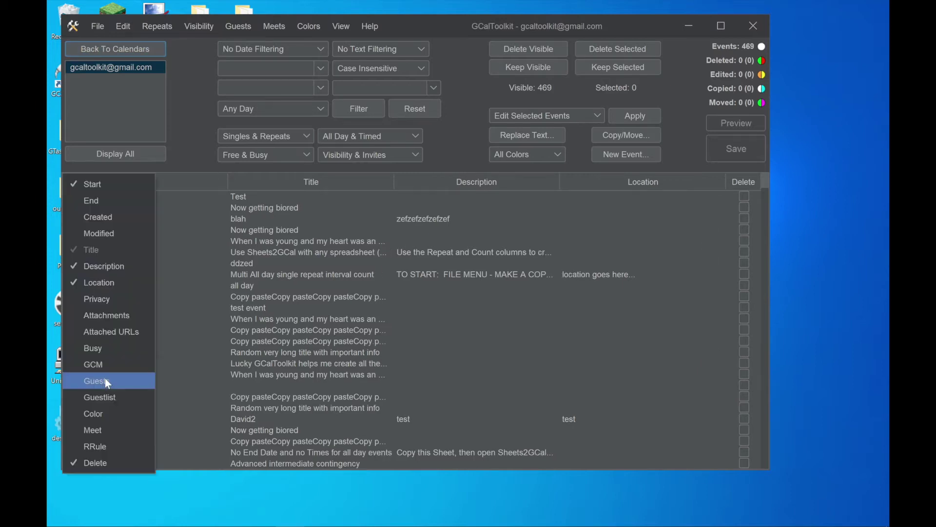
left_click(102, 459)
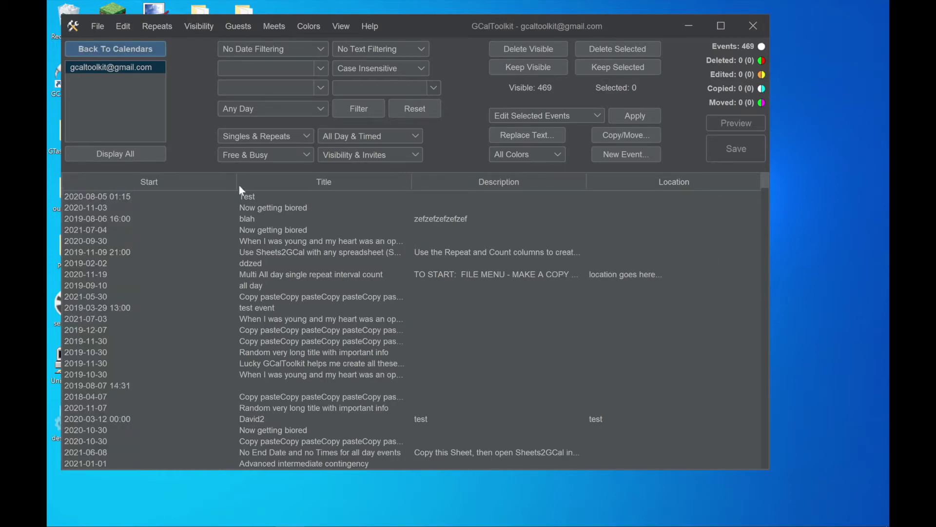
Narrow the Start column and add the Meet column to the event table.
left_click_drag(235, 180, 153, 184)
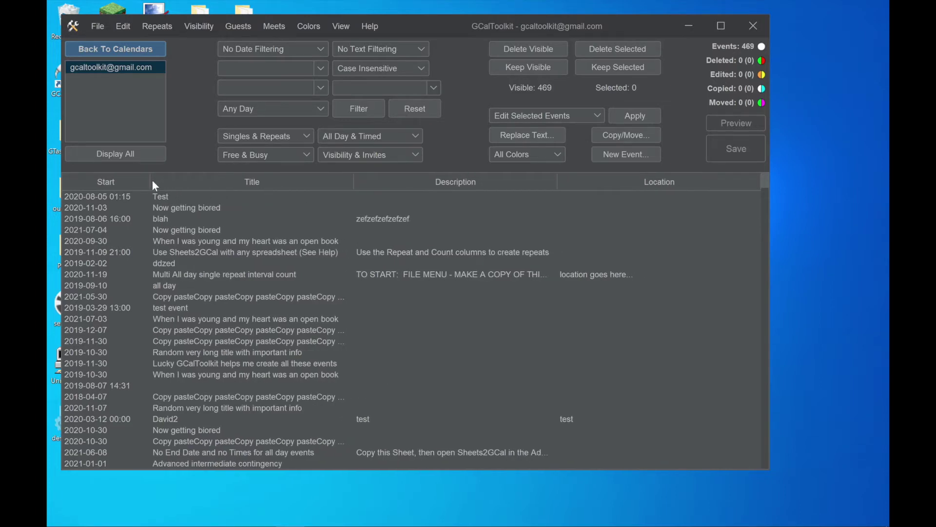
right_click(320, 180)
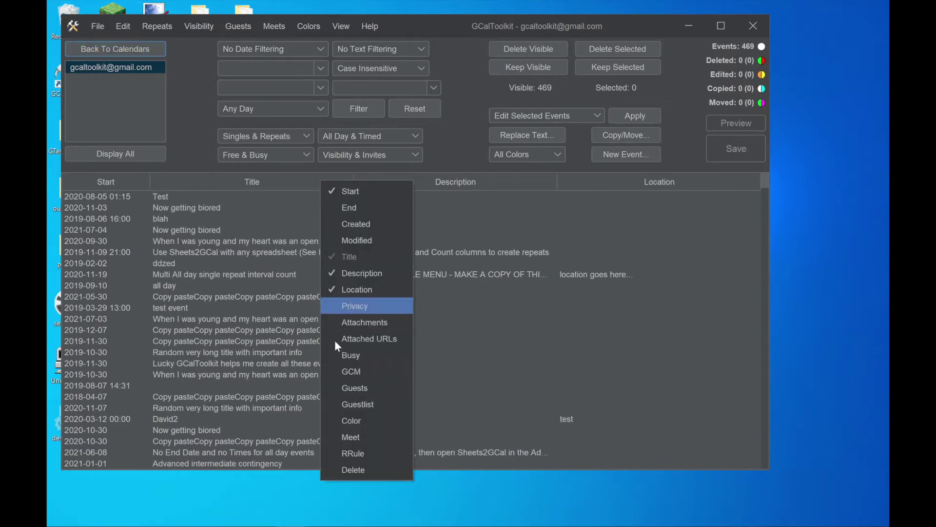
left_click(341, 434)
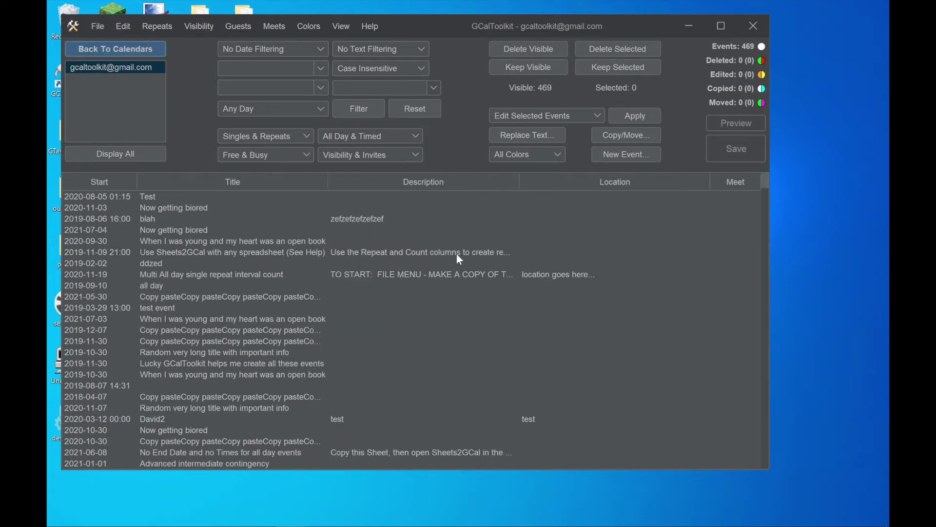
Filter the event list to Only Weekdays.
left_click(316, 109)
left_click(268, 241)
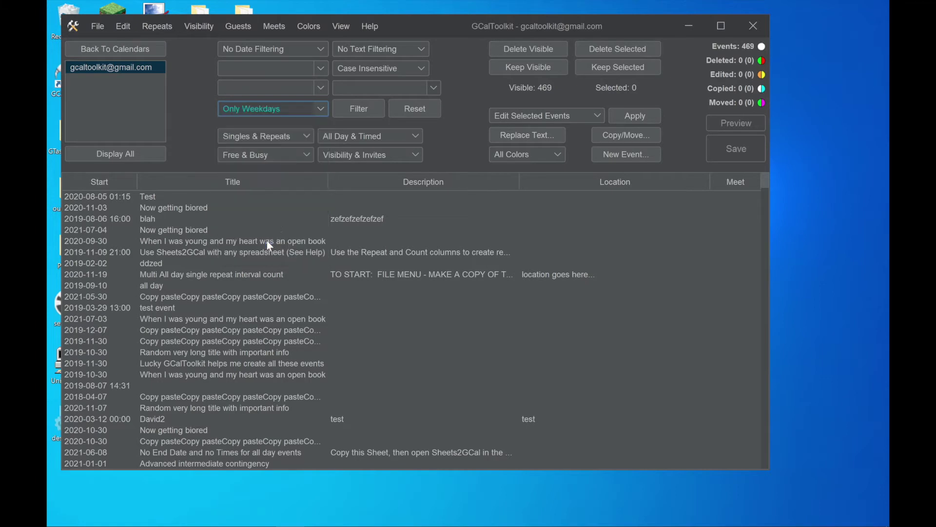
left_click(363, 107)
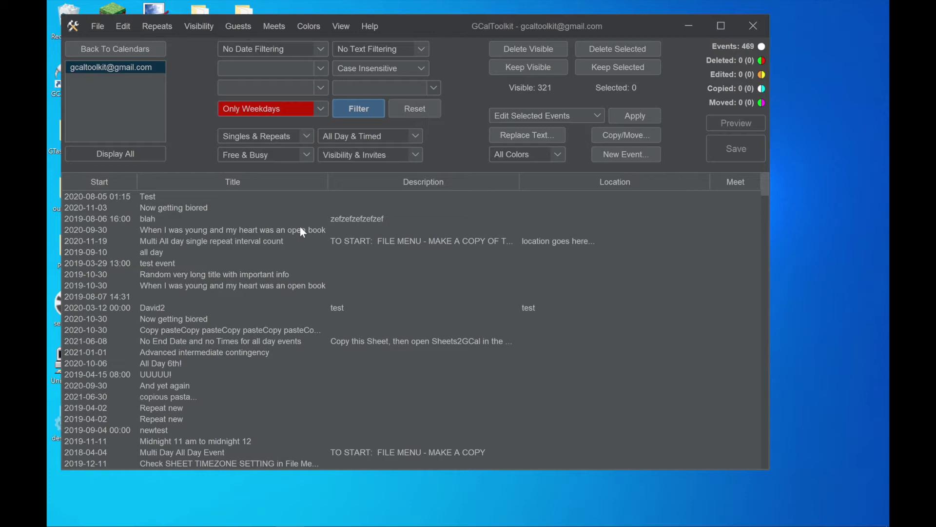
Save the filtered events to a spreadsheet file named mytest on the Desktop in CSV (commas) format.
left_click(99, 28)
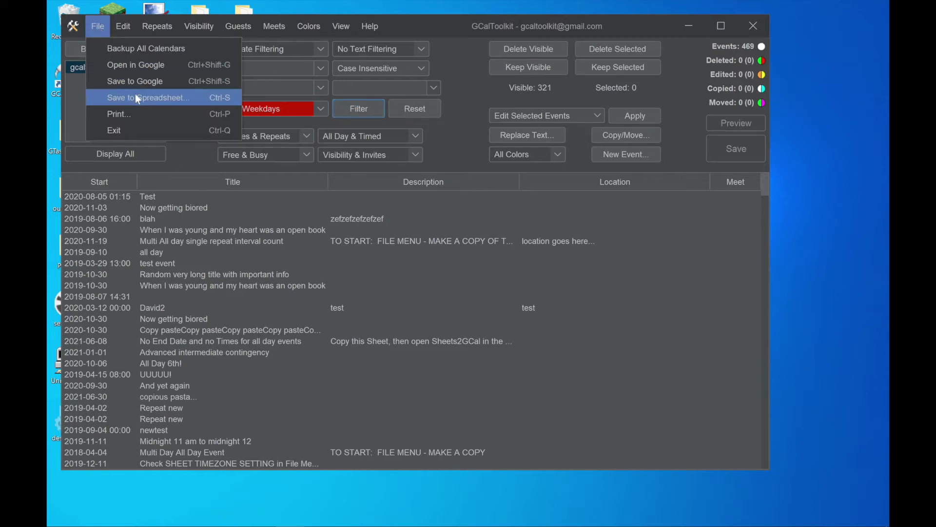
left_click(162, 96)
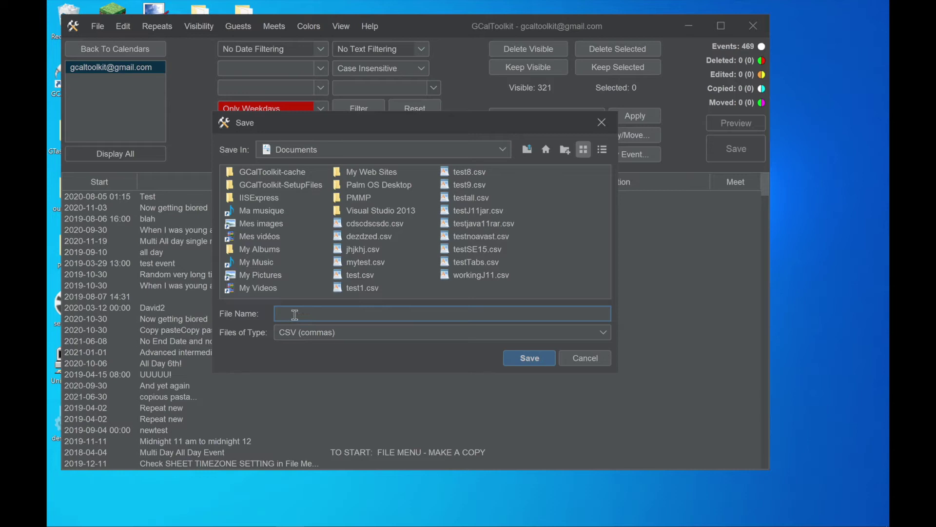
type("mytest")
left_click(376, 149)
scroll(362, 209, "up", 3)
left_click(320, 182)
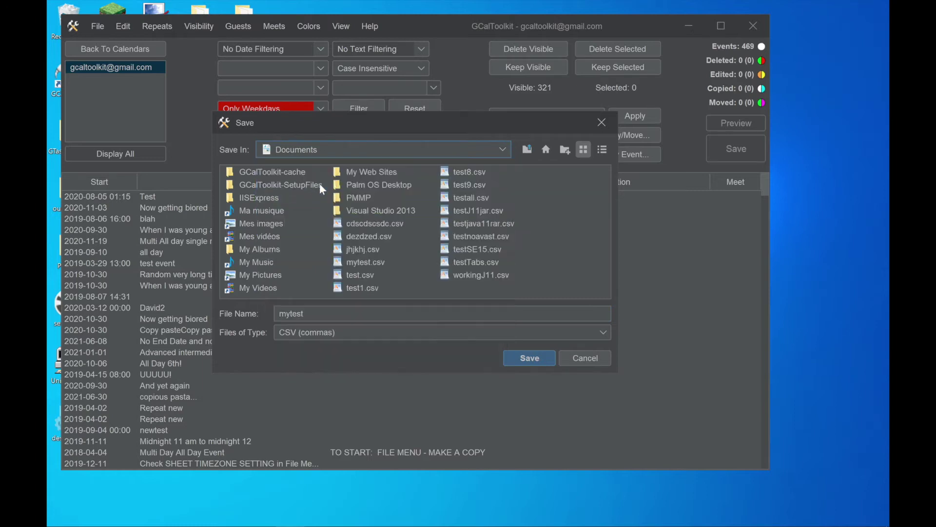
left_click(538, 358)
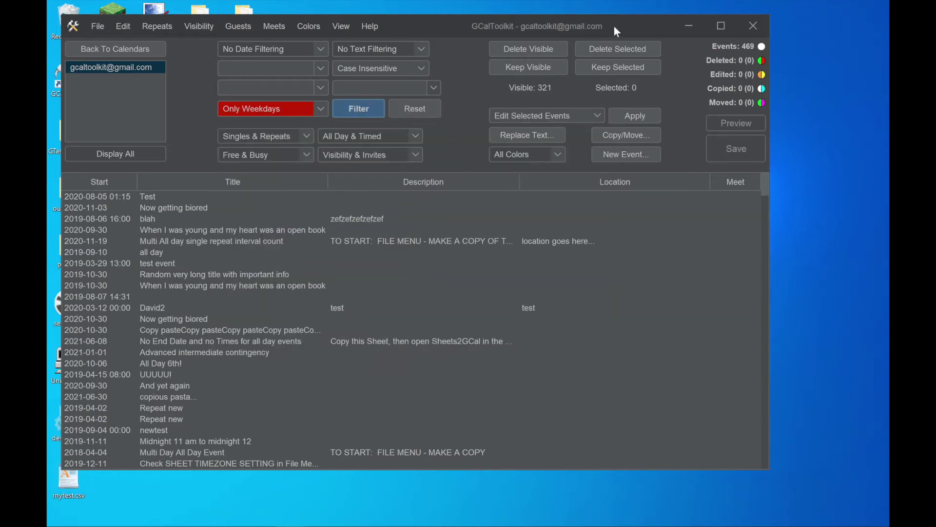
Move the window away from the desktop icons and exit the calendar program.
left_click_drag(617, 24, 663, 16)
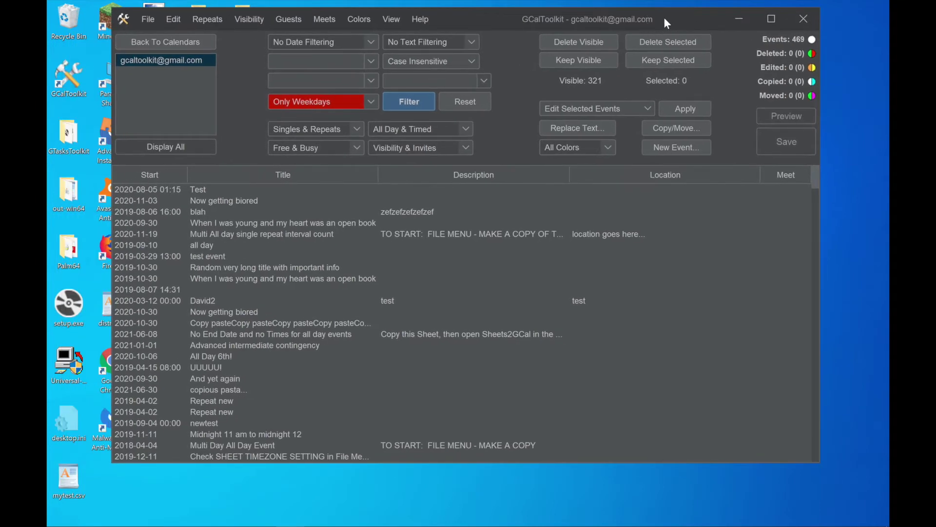
left_click(795, 21)
left_click(657, 154)
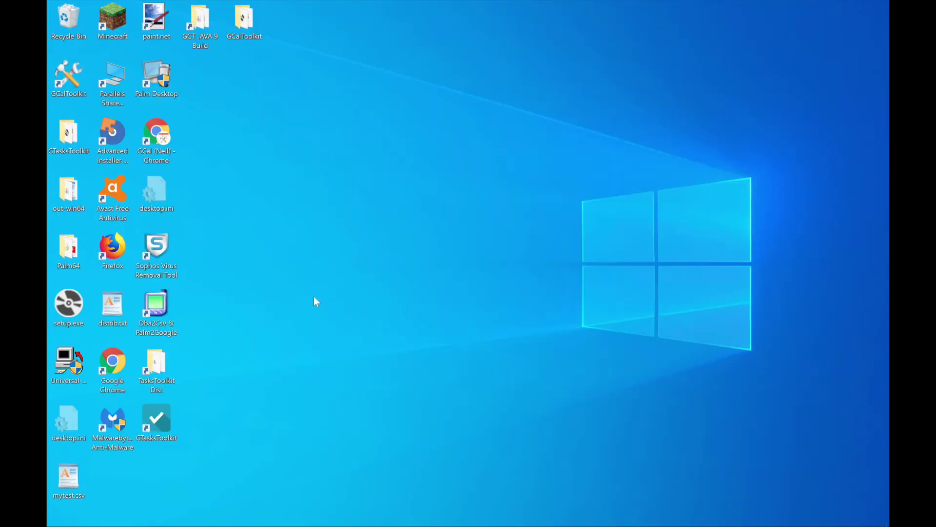
Open mytest.csv from the desktop to view the exported events, and close it again.
double_click(73, 479)
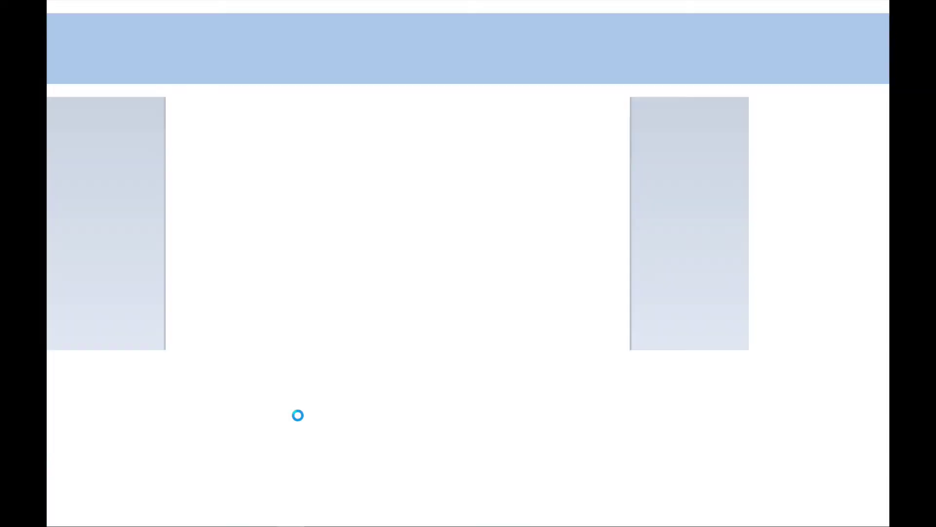
left_click(883, 6)
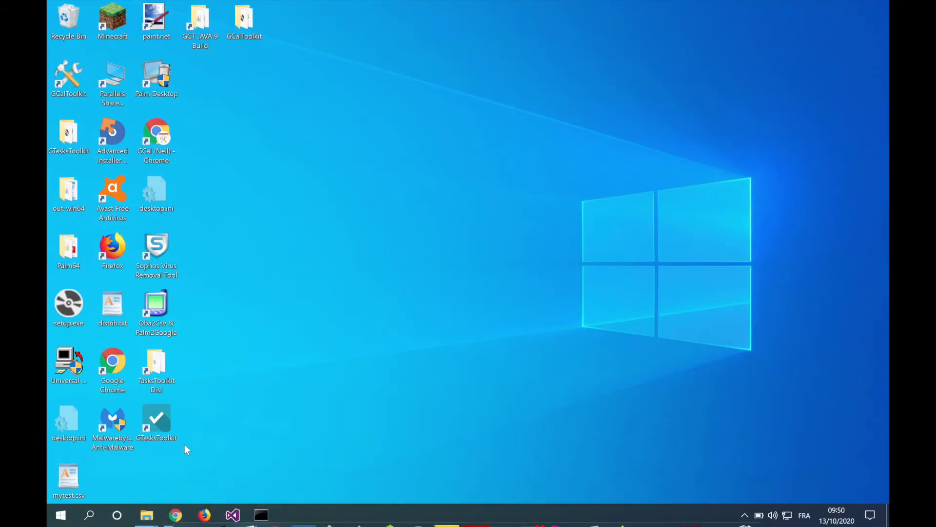
Switch to Google Sheets in Chrome and rename the untitled spreadsheet as My Test.
left_click(176, 522)
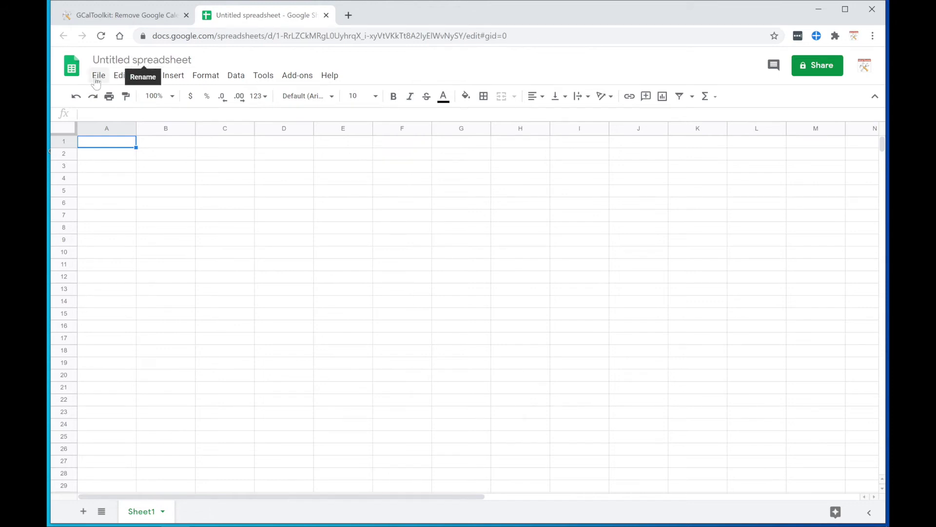
left_click(130, 56)
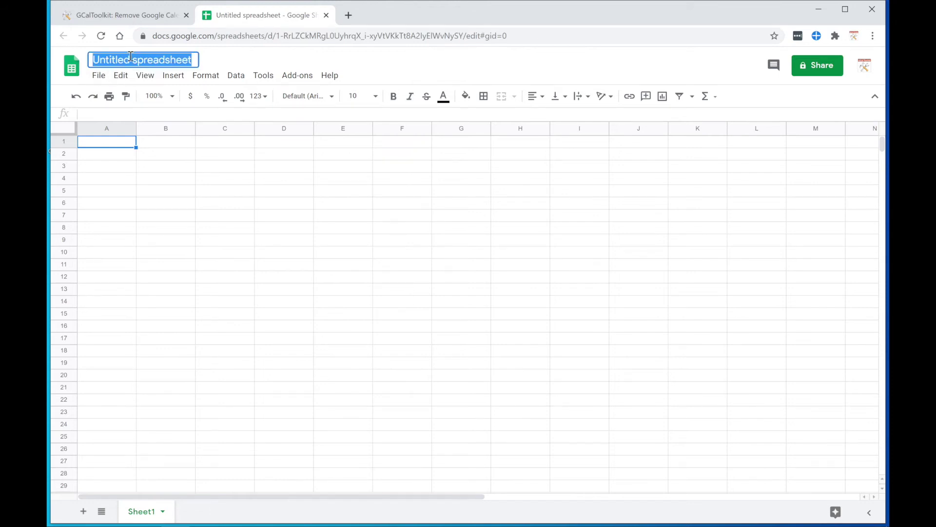
type("My Test")
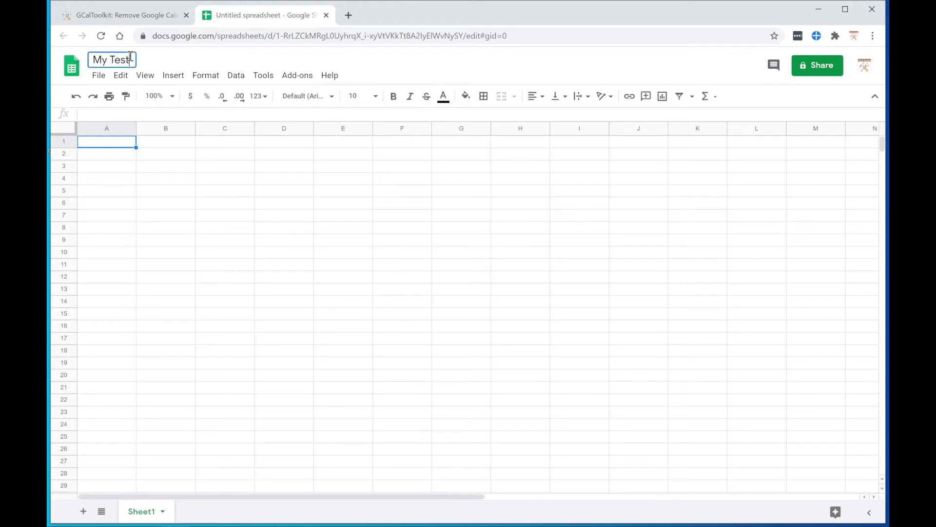
Upload mytest.csv from the Desktop as the file to import into the spreadsheet.
left_click(99, 76)
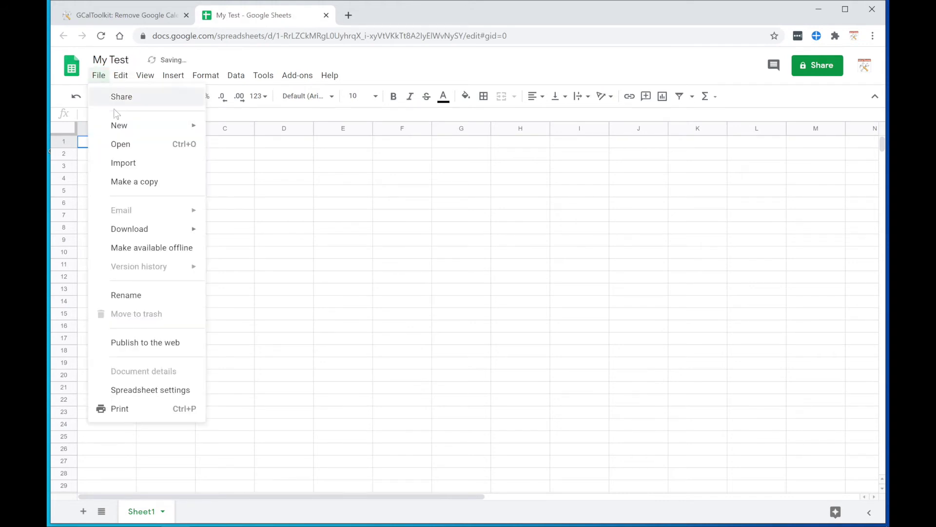
left_click(146, 164)
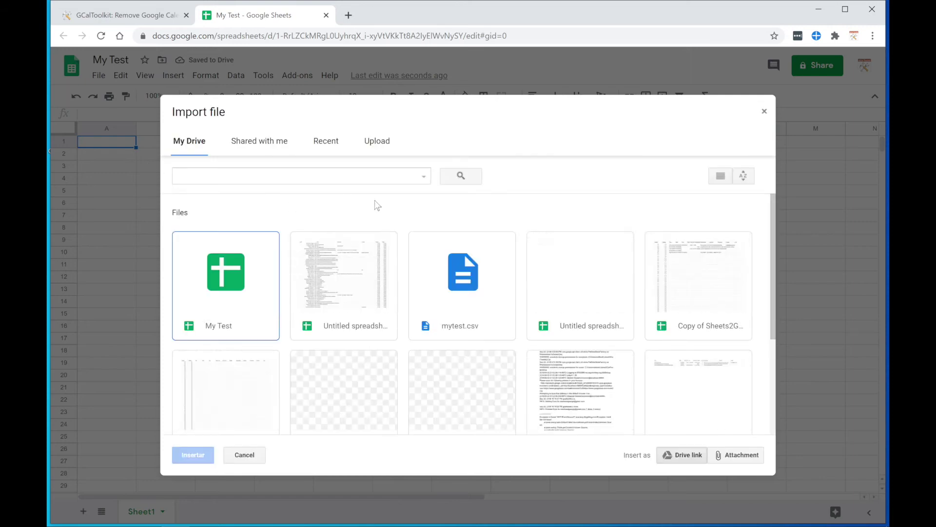
left_click(387, 146)
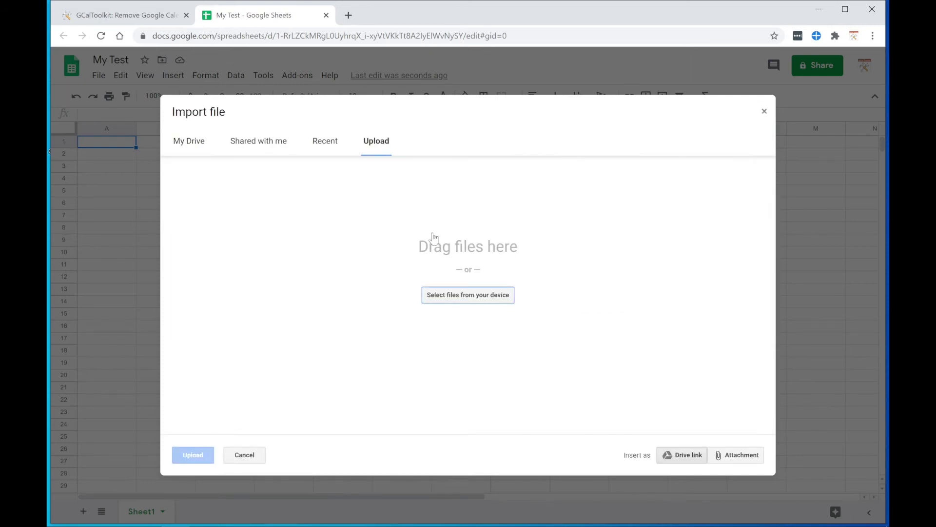
left_click(442, 295)
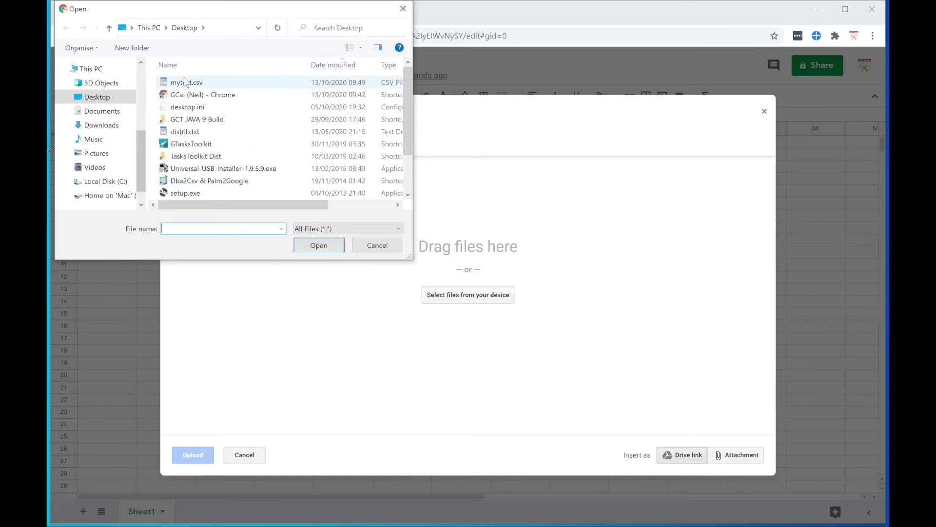
double_click(189, 83)
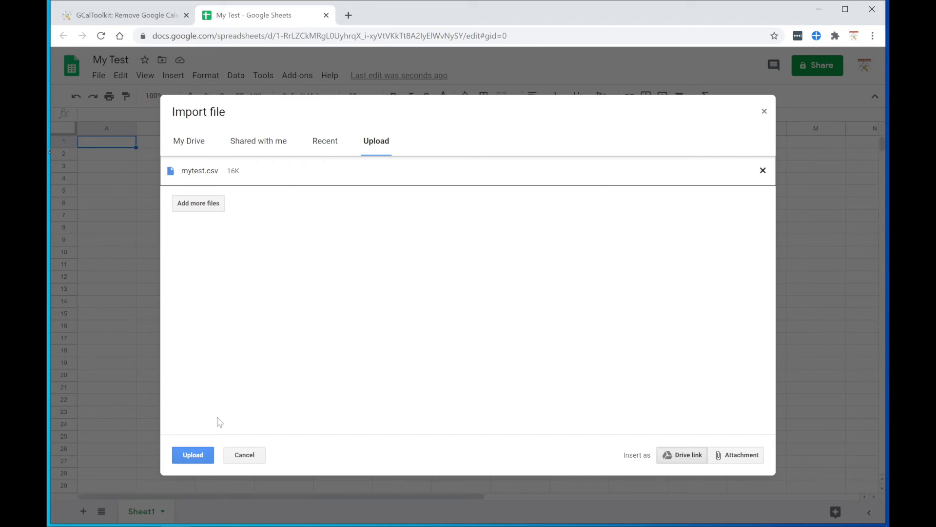
left_click(194, 455)
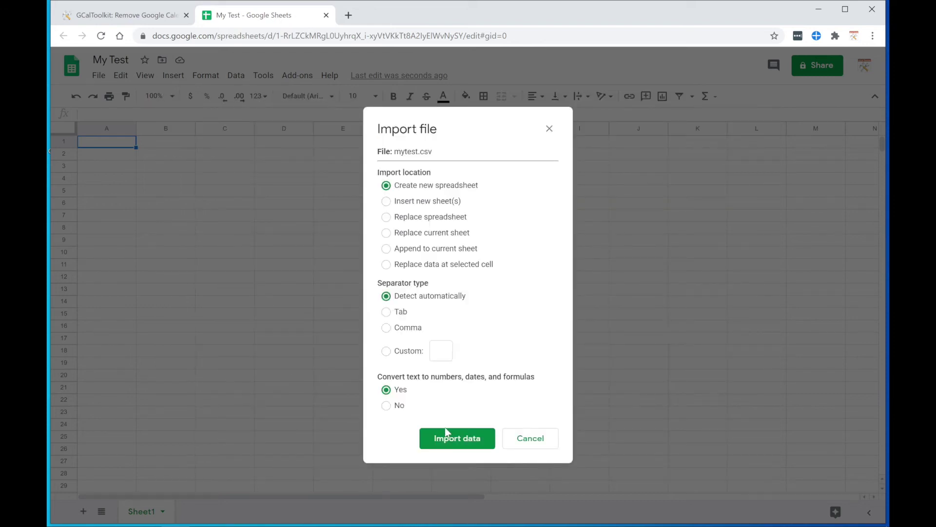
Import the data as a new spreadsheet with automatic separator detection and open it, closing the My Test tab.
left_click(454, 438)
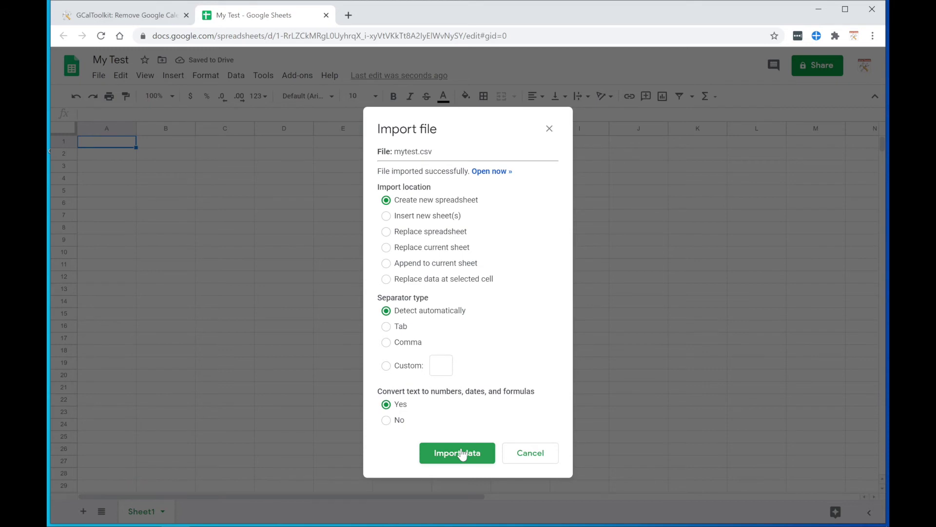
left_click(494, 172)
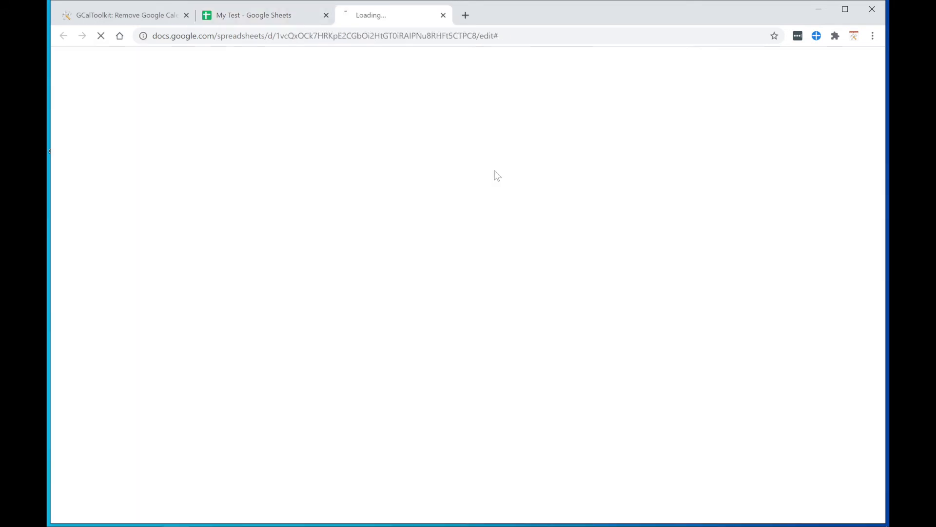
left_click(327, 15)
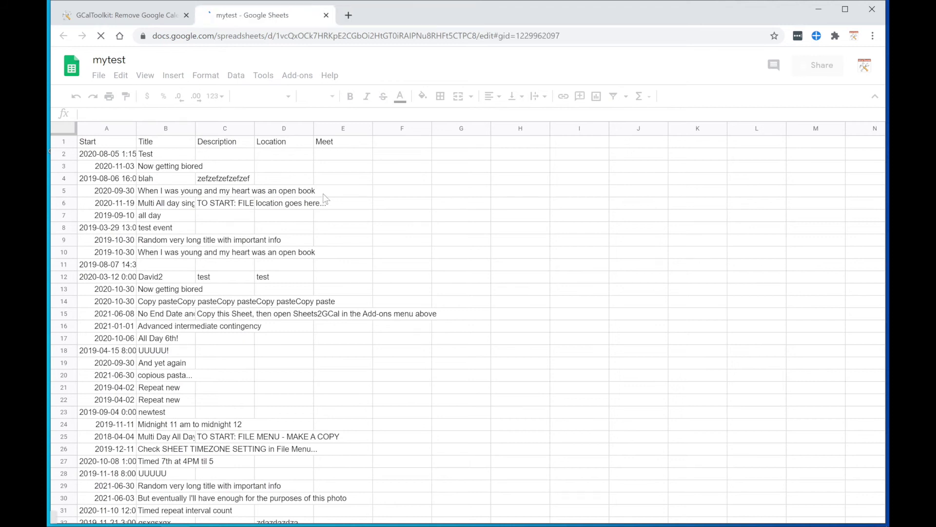
Widen the Start, Title, Description and Location columns of the imported sheet to fit their contents.
left_click_drag(136, 128, 160, 121)
left_click_drag(218, 128, 318, 129)
left_click_drag(376, 130, 521, 129)
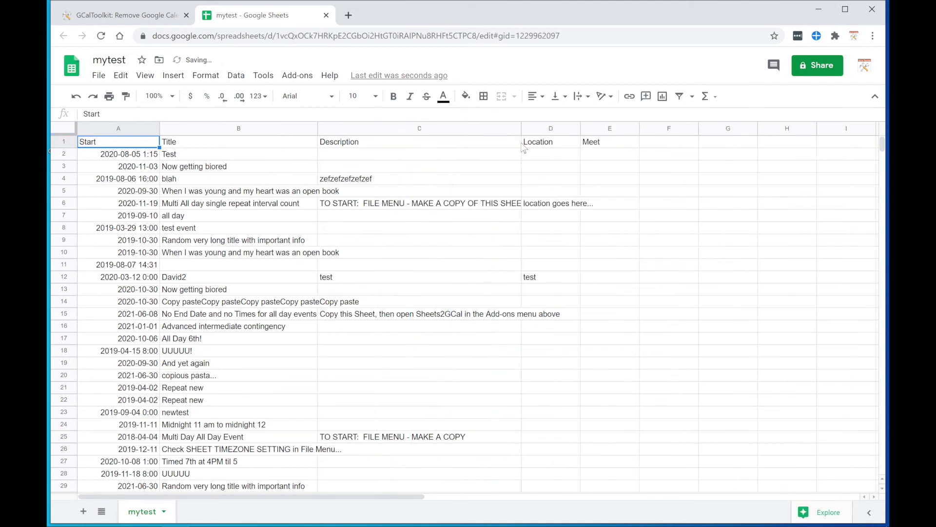
left_click_drag(579, 127, 636, 129)
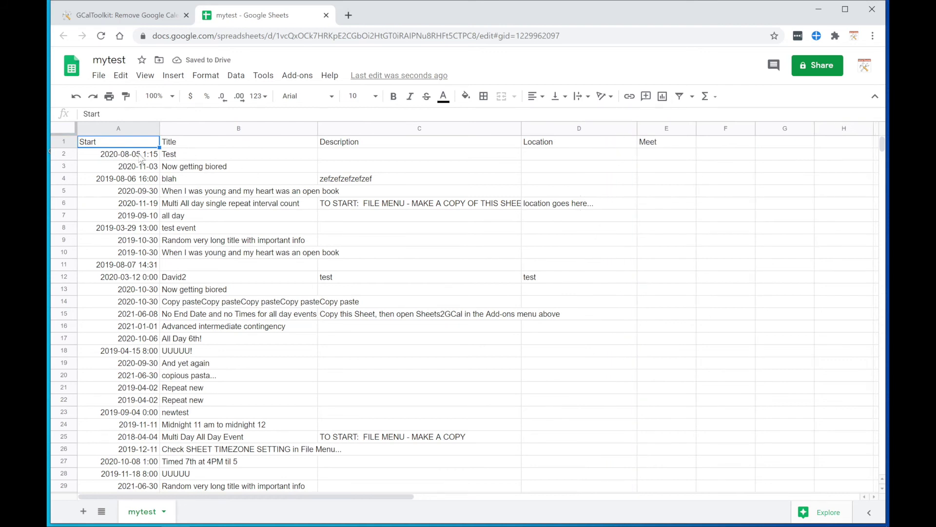
Format the whole Start column with the long weekday date format, as in Friday, September 26, 2008.
left_click(141, 128)
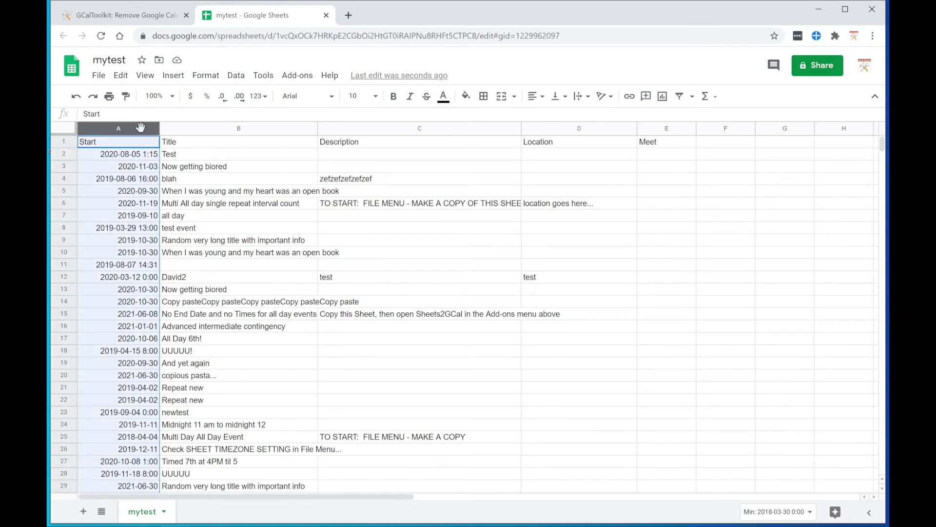
left_click(206, 76)
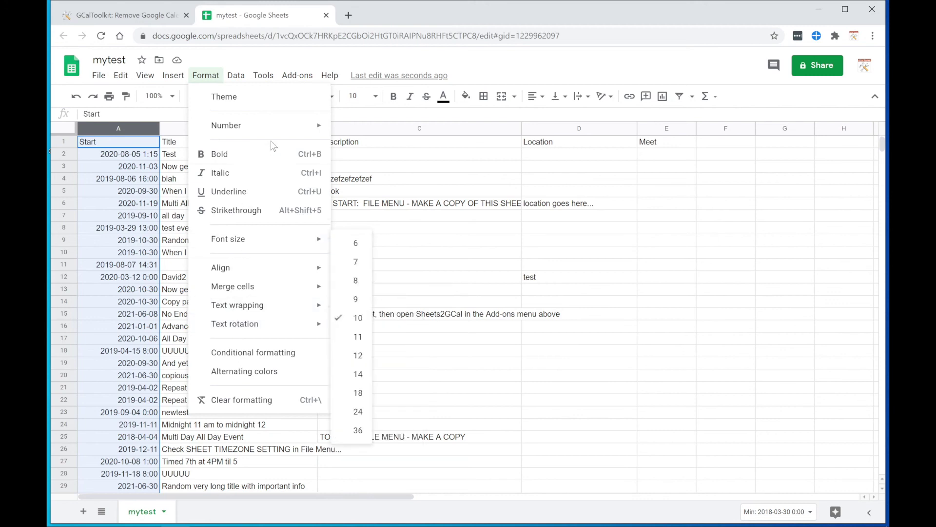
mouse_move(267, 127)
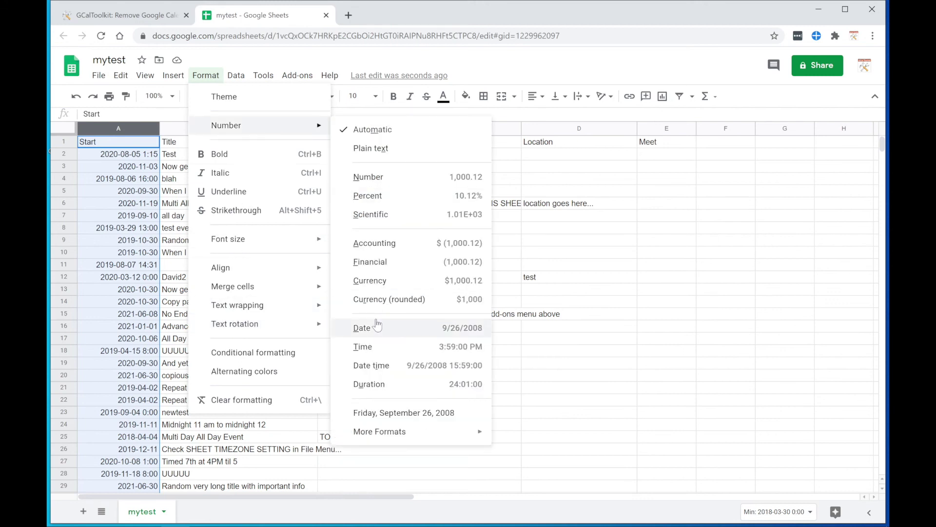
left_click(401, 417)
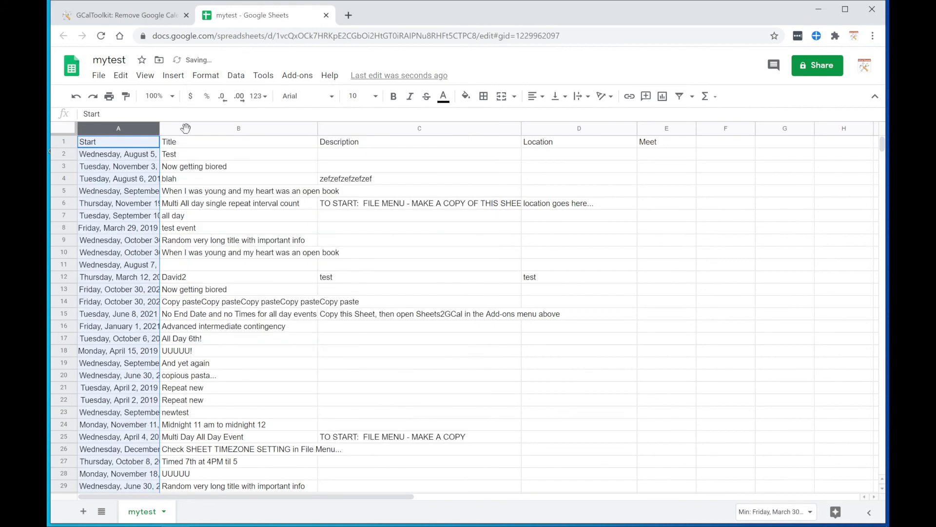
Widen the Start, Title and Description columns so the long dates and texts fit within their cells.
left_click_drag(160, 129, 204, 130)
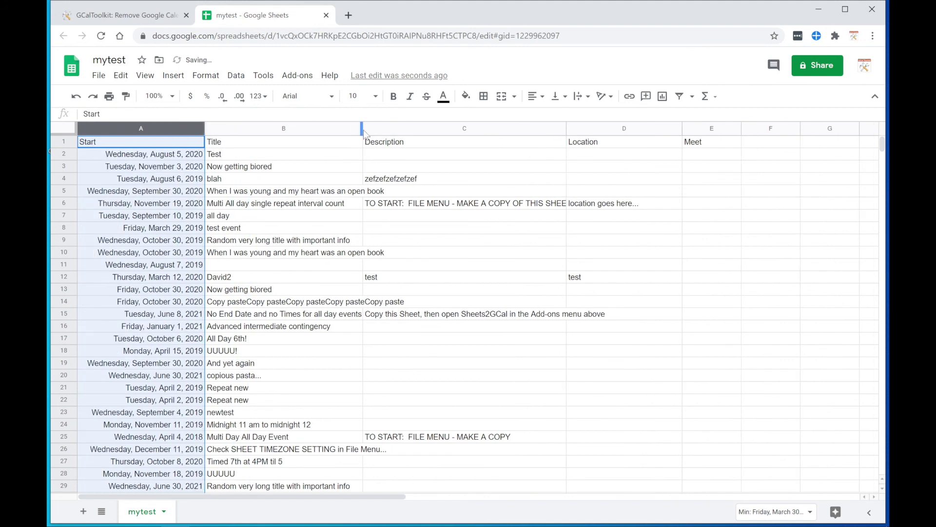
left_click_drag(361, 128, 408, 129)
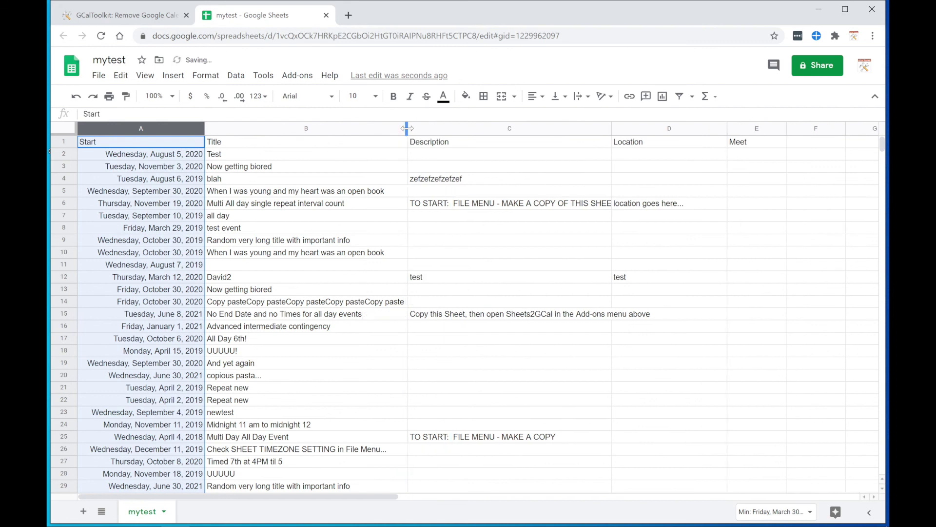
left_click_drag(611, 128, 669, 127)
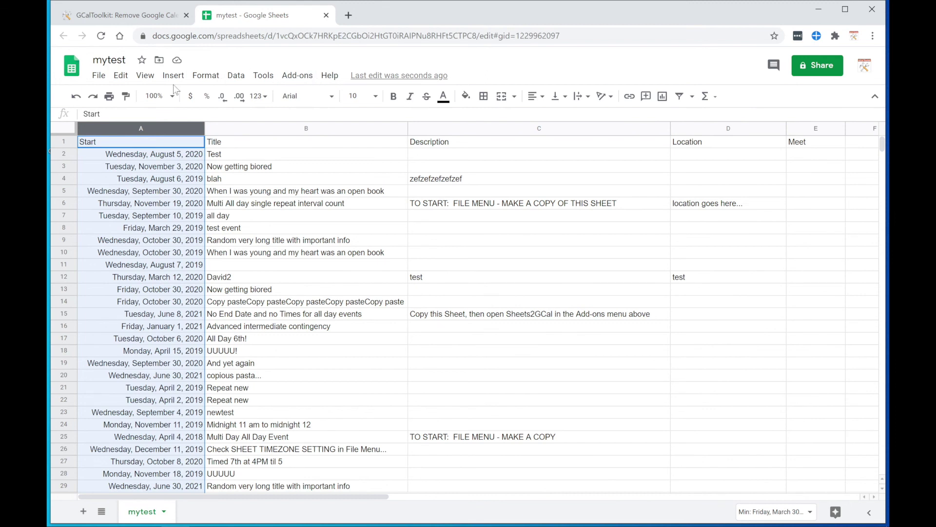
Open the print settings for the current mytest sheet.
left_click(98, 76)
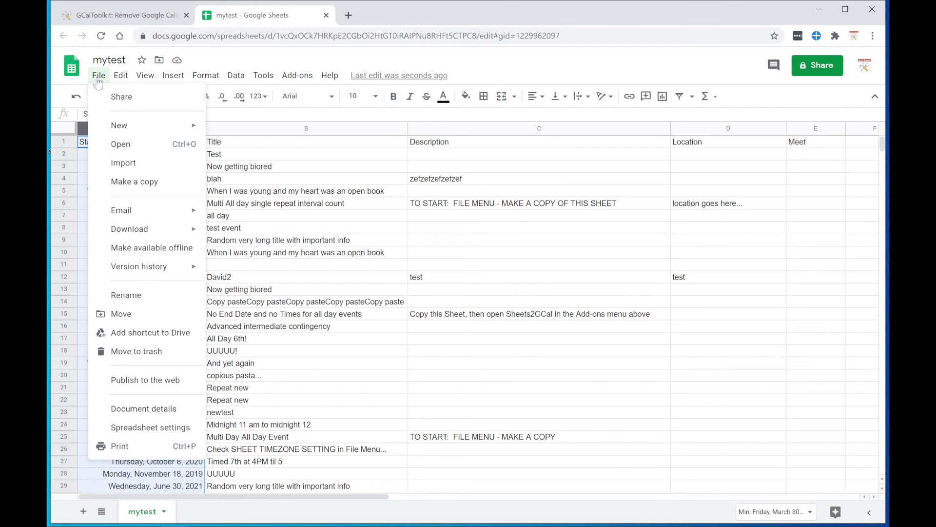
left_click(505, 82)
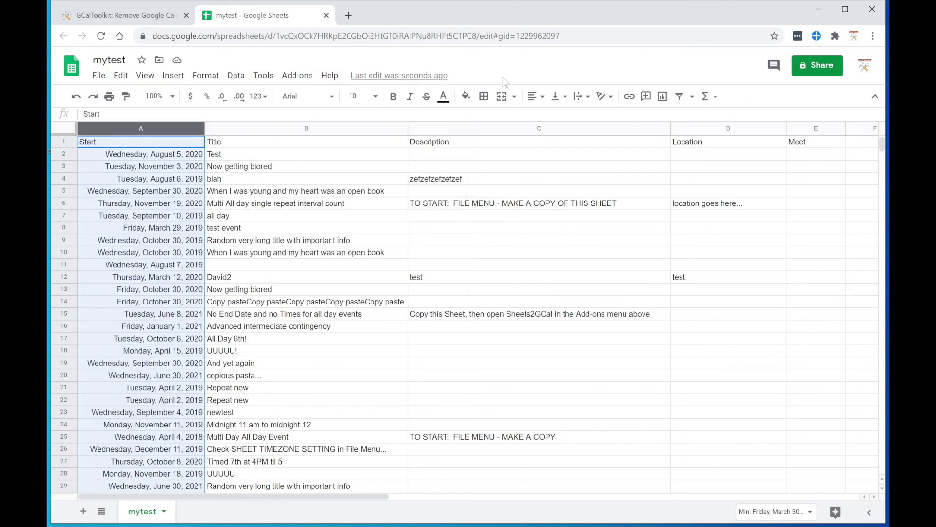
key("ctrl+p")
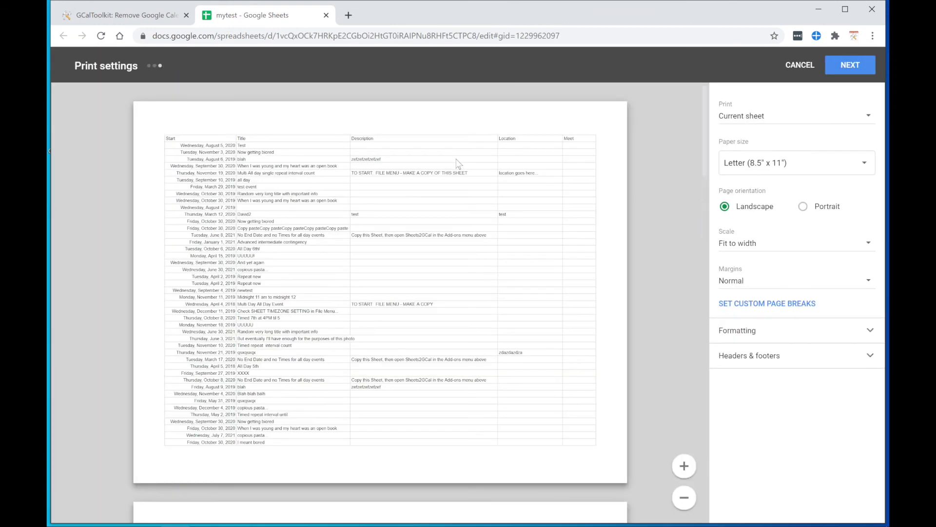